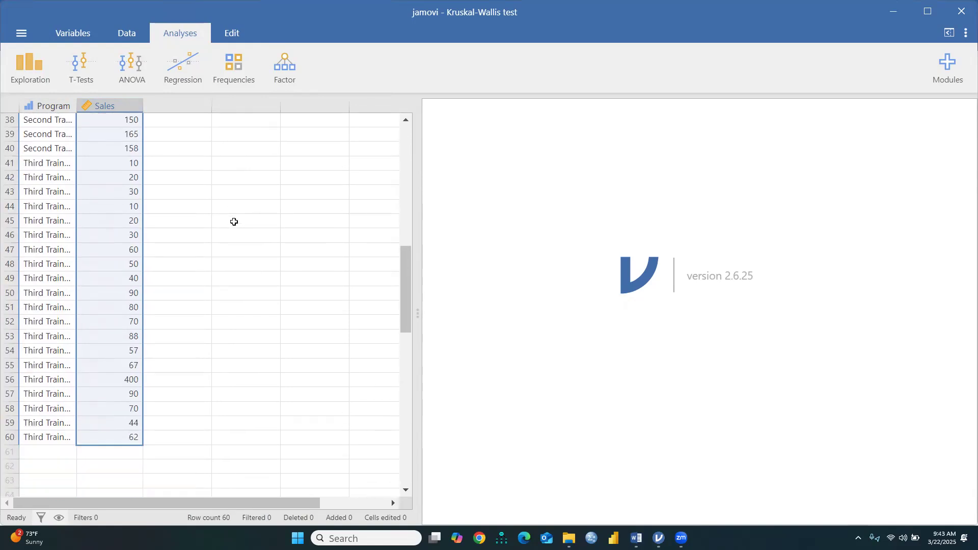
Step: Start a Descriptives analysis with Sales and Program as its variables
scroll(233, 222, "up", 10)
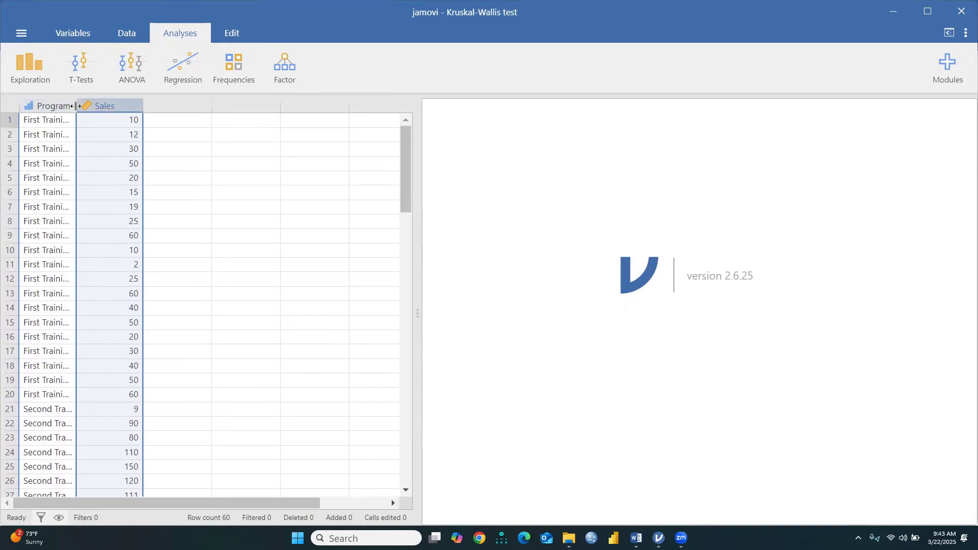
left_click(36, 62)
left_click(30, 97)
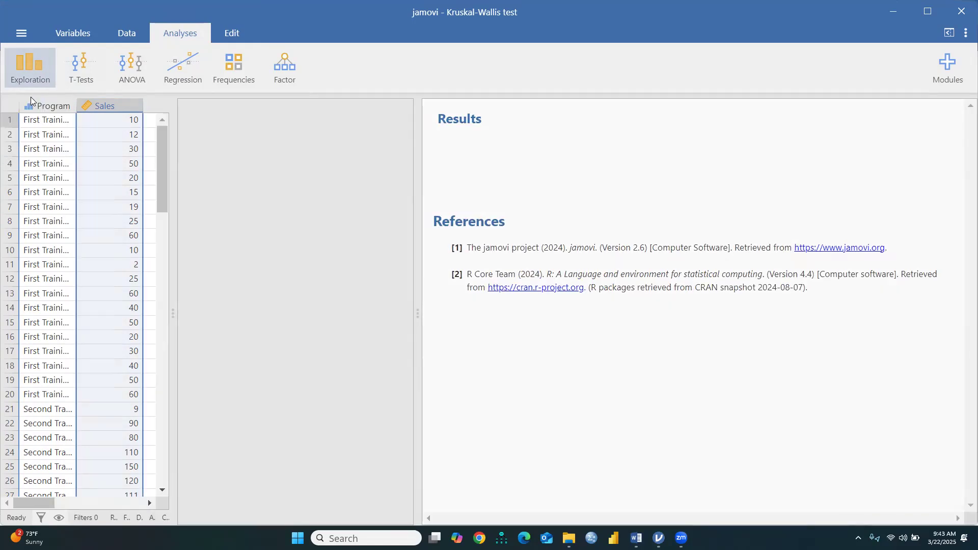
left_click(60, 180)
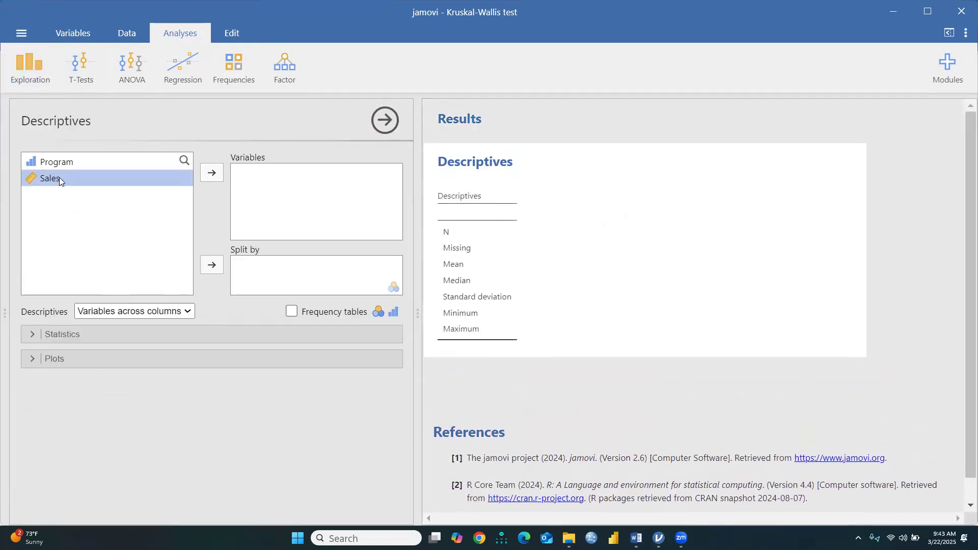
left_click(212, 173)
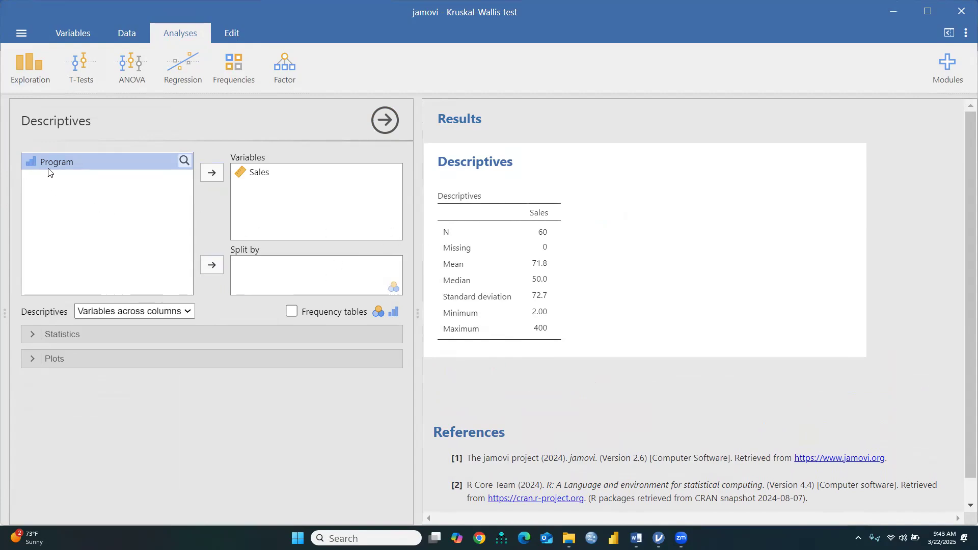
left_click(213, 176)
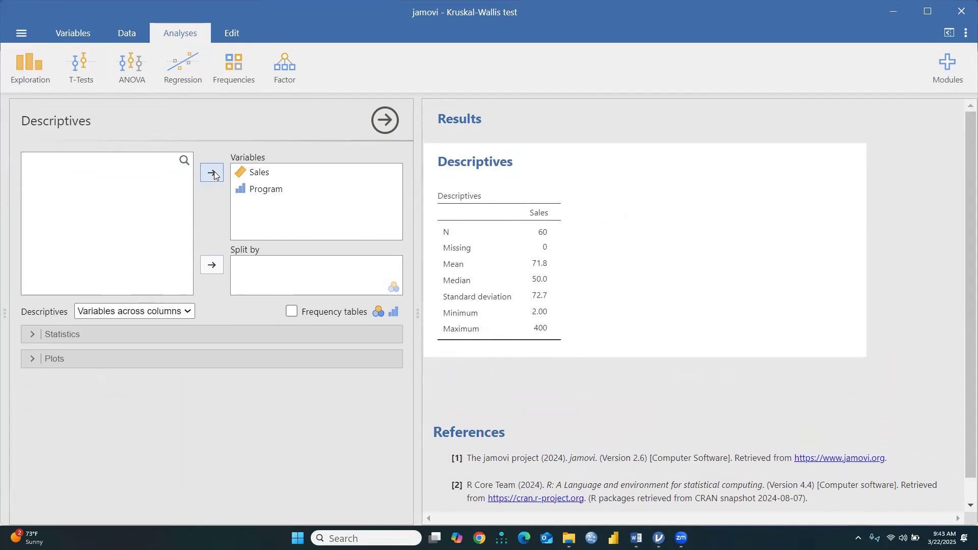
Step: Include frequency tables in the descriptives and review the frequencies of Program
left_click(291, 314)
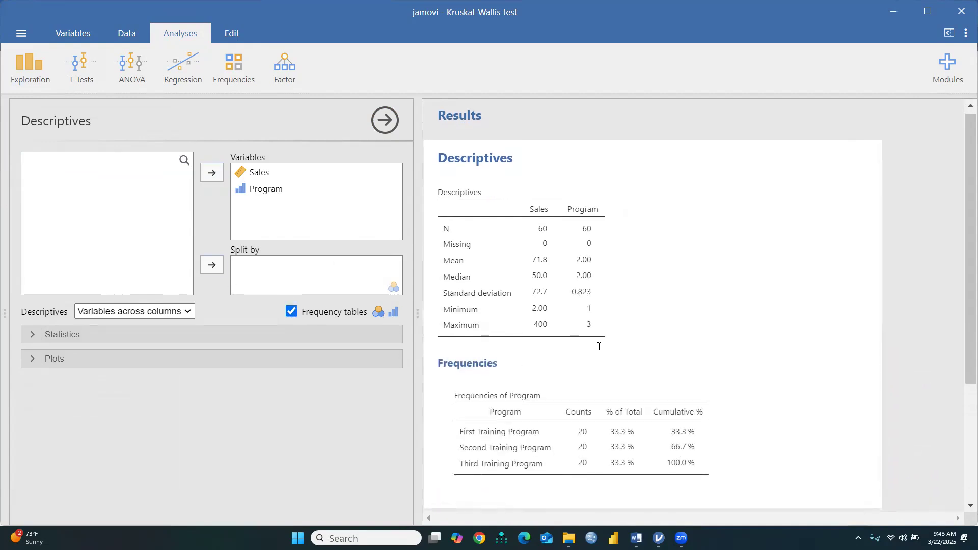
scroll(576, 391, "down", 3)
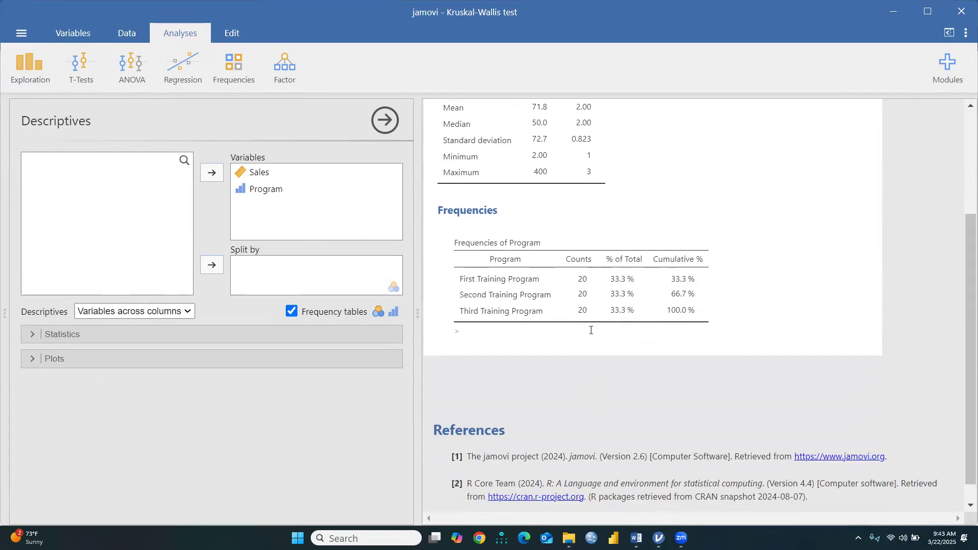
scroll(586, 331, "up", 3)
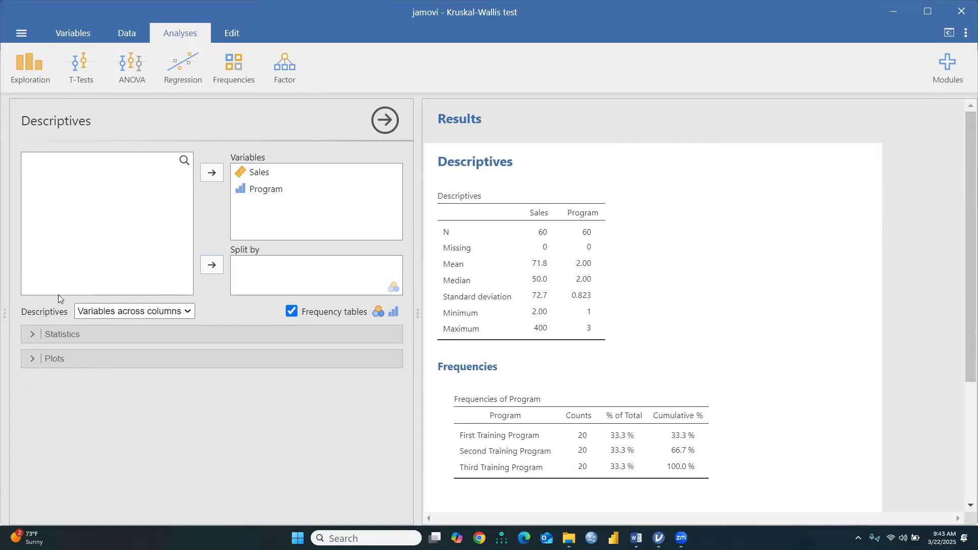
Step: Add box plots with labelled outliers to the descriptives output
left_click(64, 334)
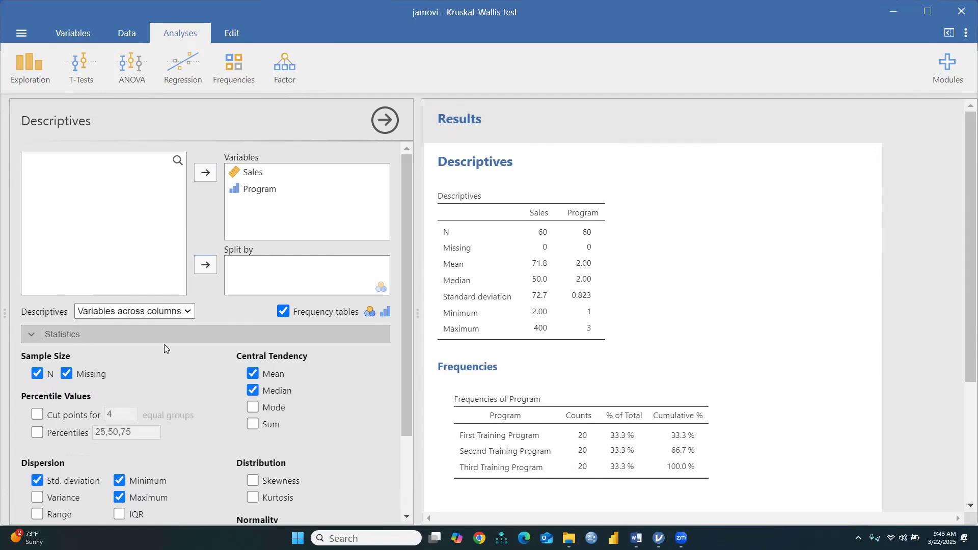
scroll(207, 304, "down", 2)
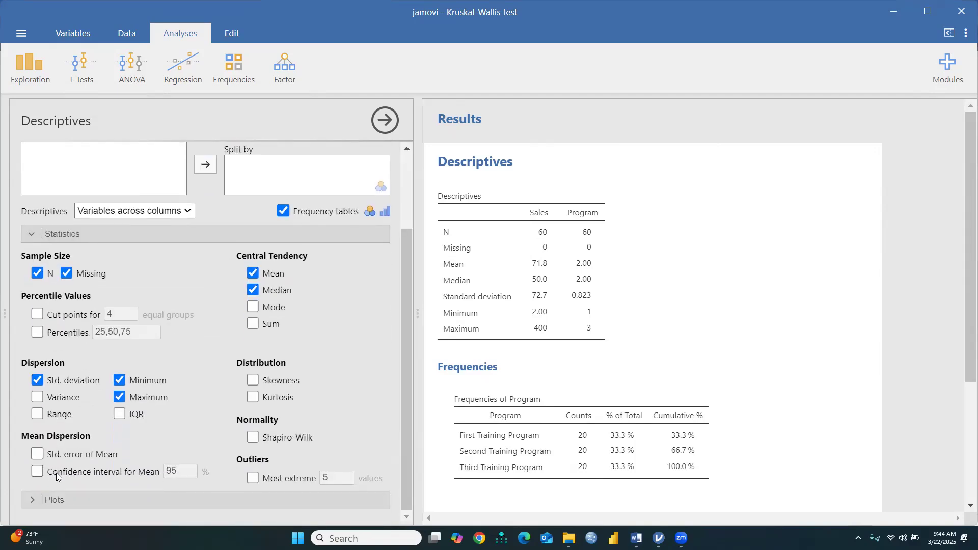
left_click(58, 502)
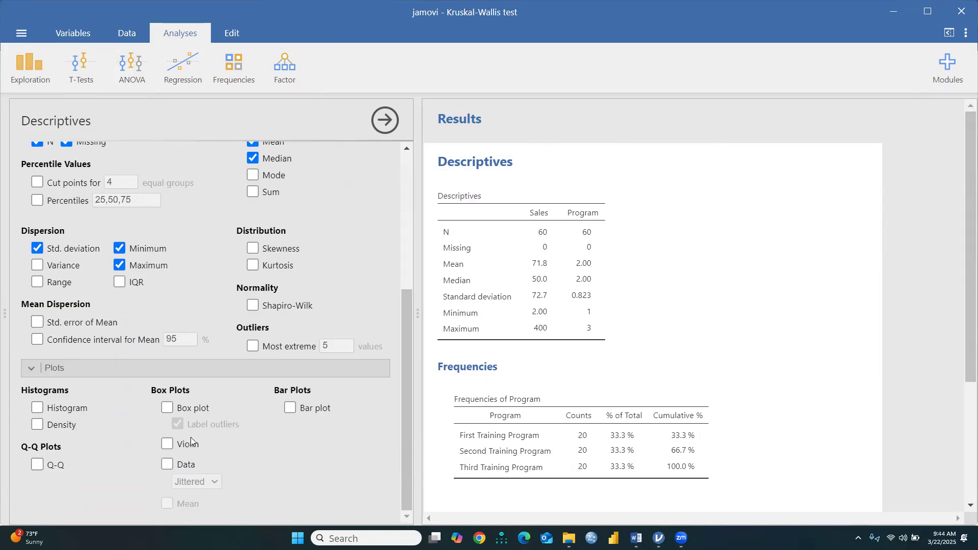
left_click(168, 409)
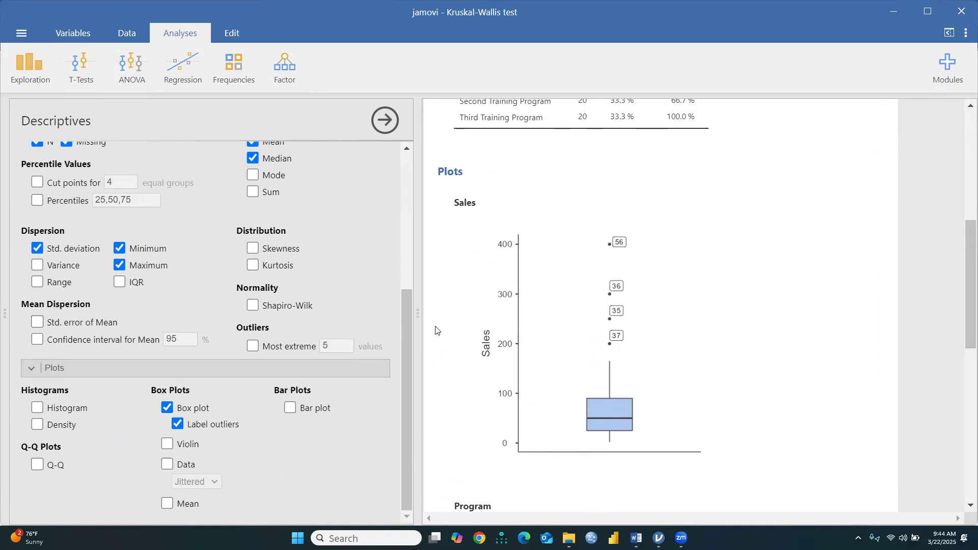
scroll(402, 313, "up", 5)
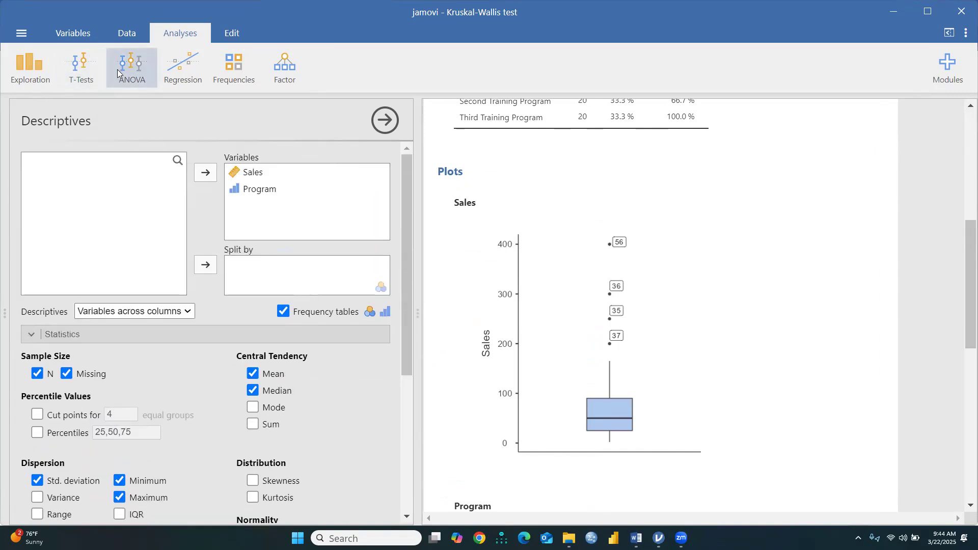
scroll(251, 306, "down", 5)
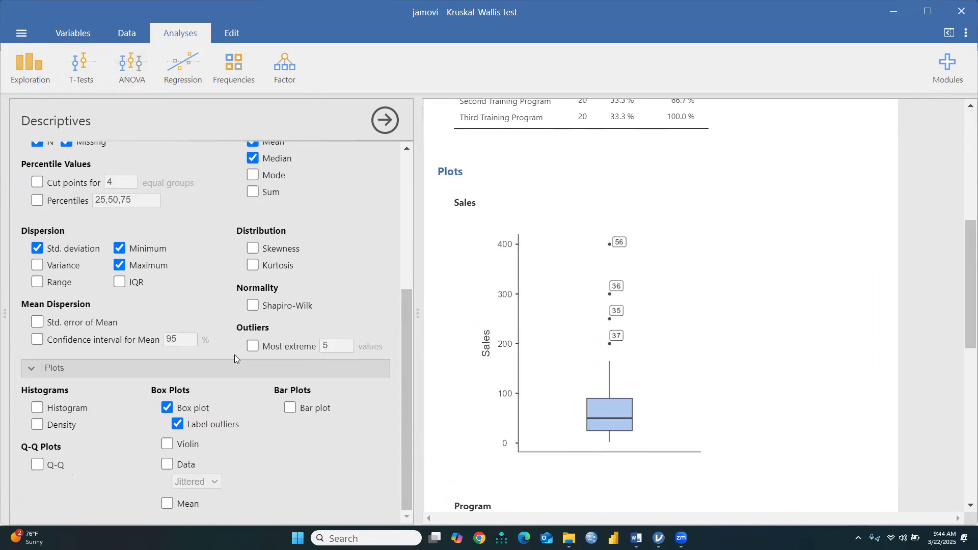
Step: Add violin plots, Q-Q plots and the Shapiro-Wilk normality test to the descriptives
left_click(168, 445)
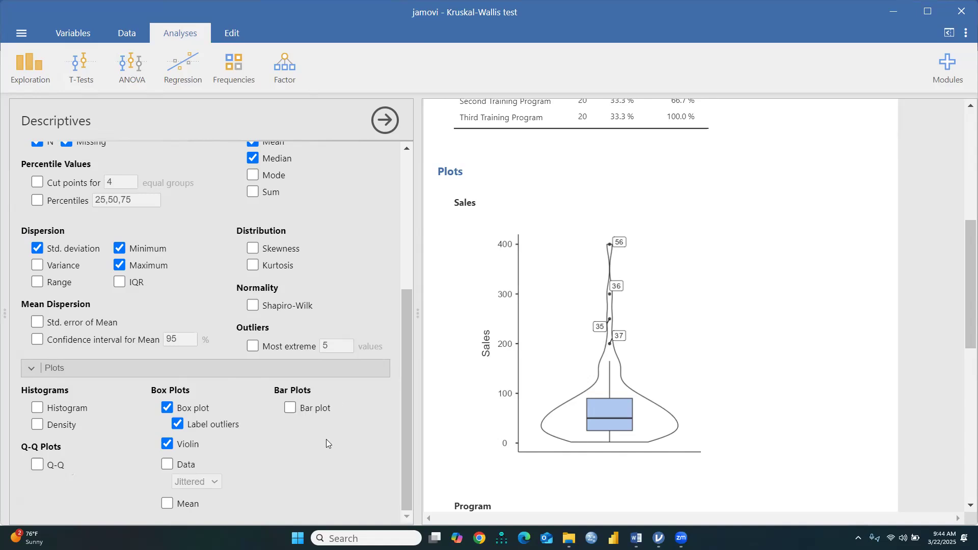
left_click(38, 465)
scroll(601, 382, "down", 6)
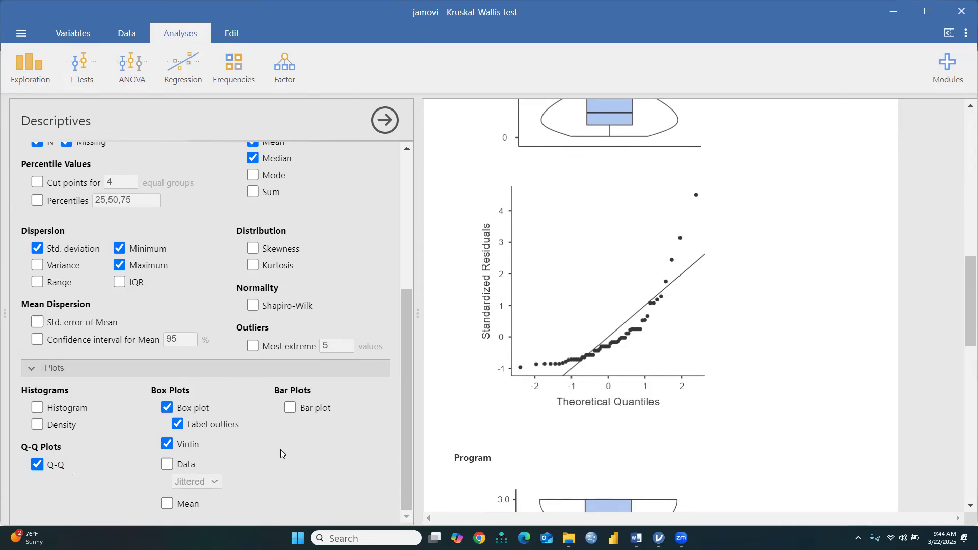
left_click(251, 306)
Step: Examine the Sales and Program plots, the frequency table and the Shapiro-Wilk values in the descriptives results
scroll(683, 325, "down", 5)
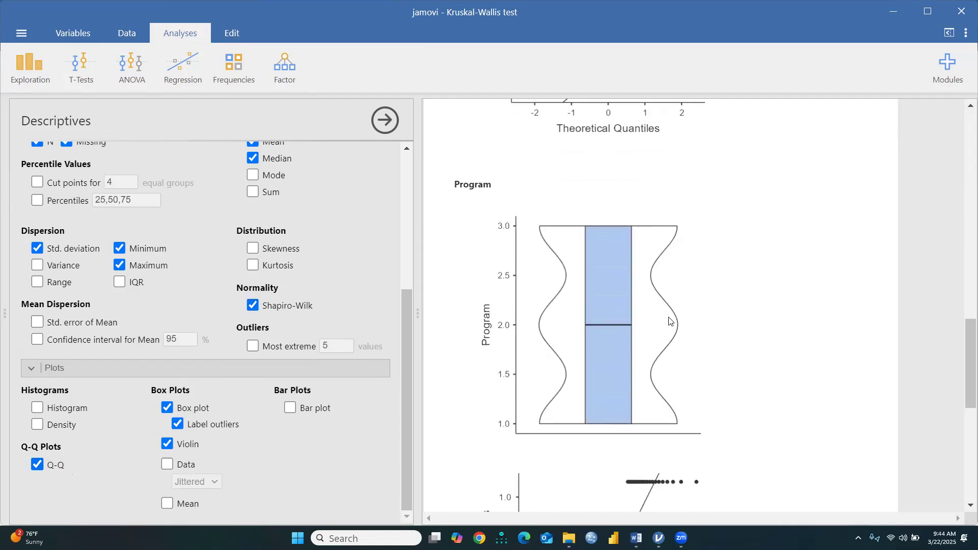
scroll(670, 321, "down", 6)
scroll(669, 321, "up", 5)
scroll(667, 321, "down", 3)
scroll(666, 321, "up", 3)
scroll(662, 320, "up", 10)
scroll(657, 318, "down", 6)
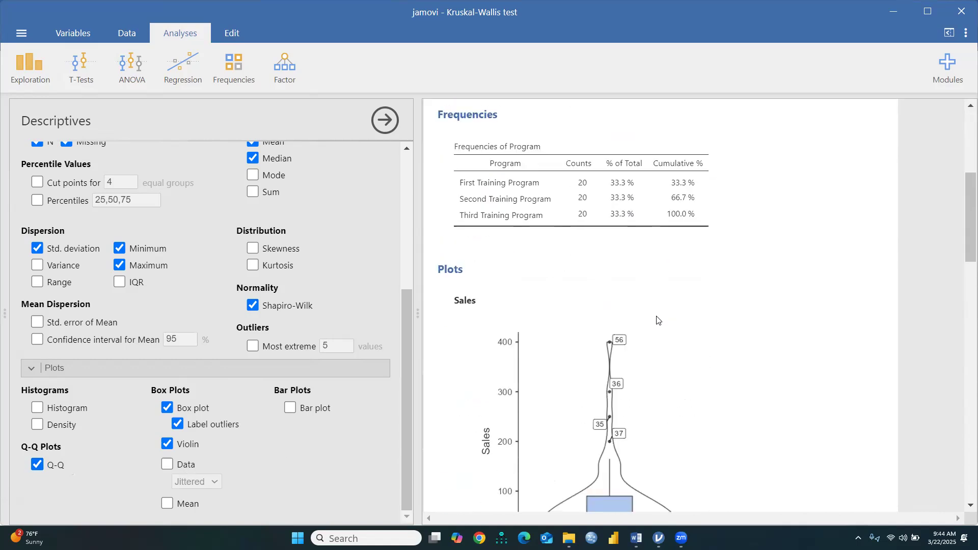
scroll(649, 317, "up", 6)
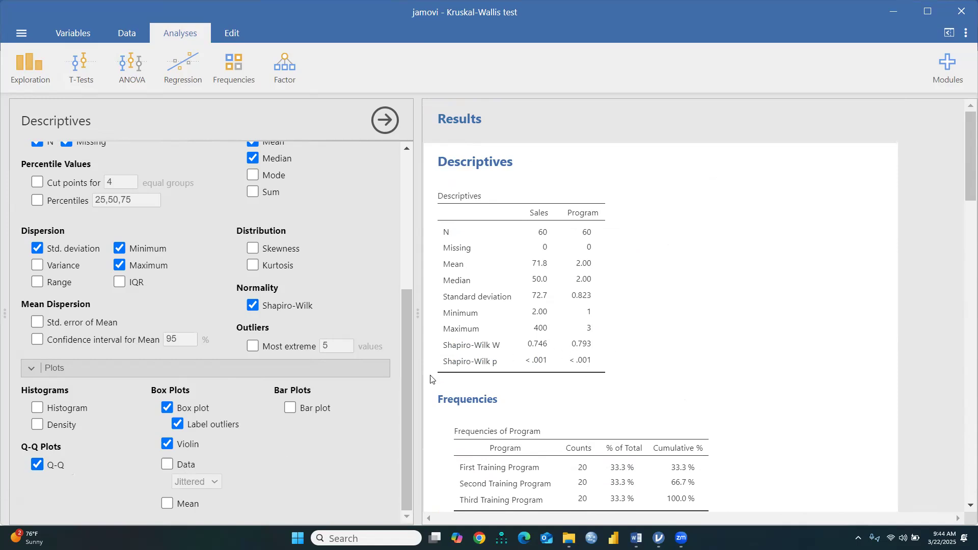
scroll(237, 361, "up", 5)
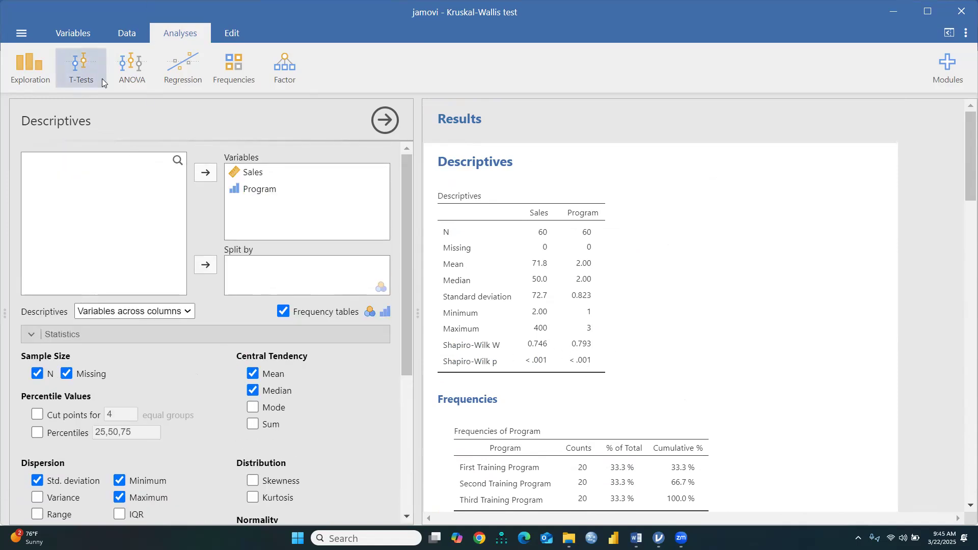
Step: Run the non-parametric Kruskal-Wallis One-Way ANOVA with Sales as the dependent variable and Program as the grouping variable
left_click(125, 80)
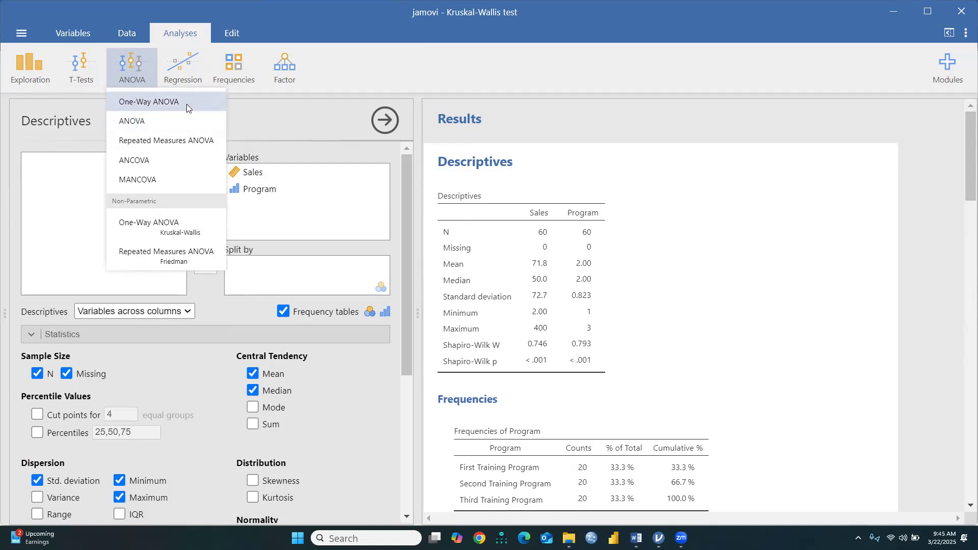
left_click(175, 232)
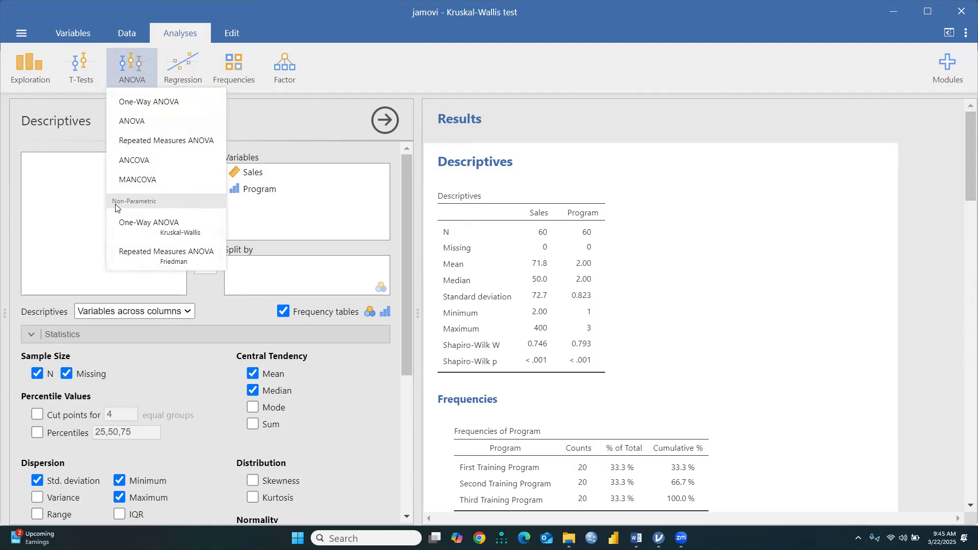
left_click(176, 234)
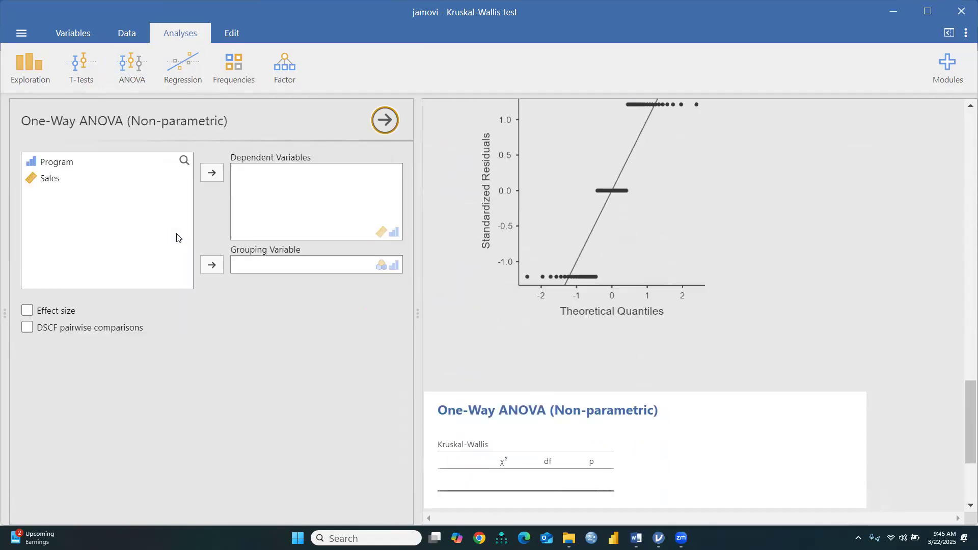
scroll(593, 283, "down", 2)
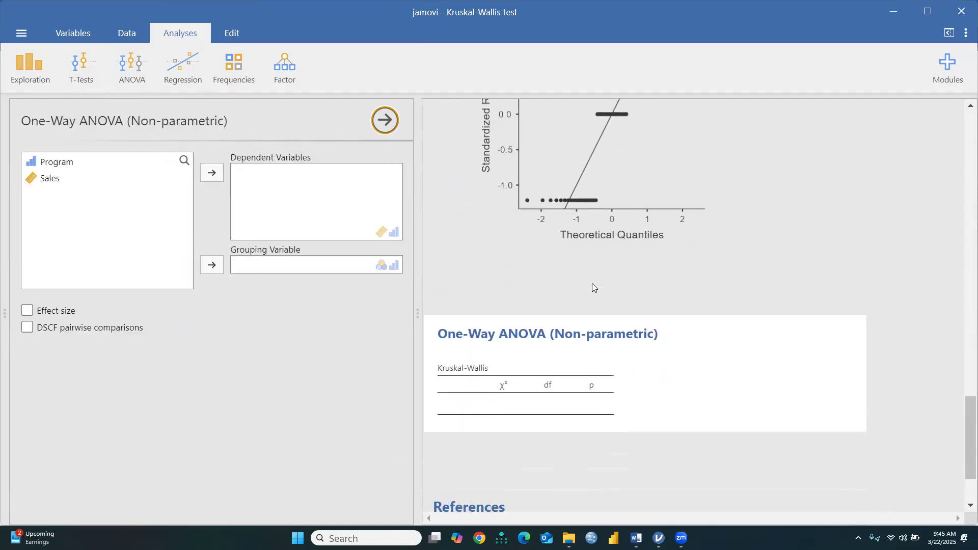
left_click(46, 178)
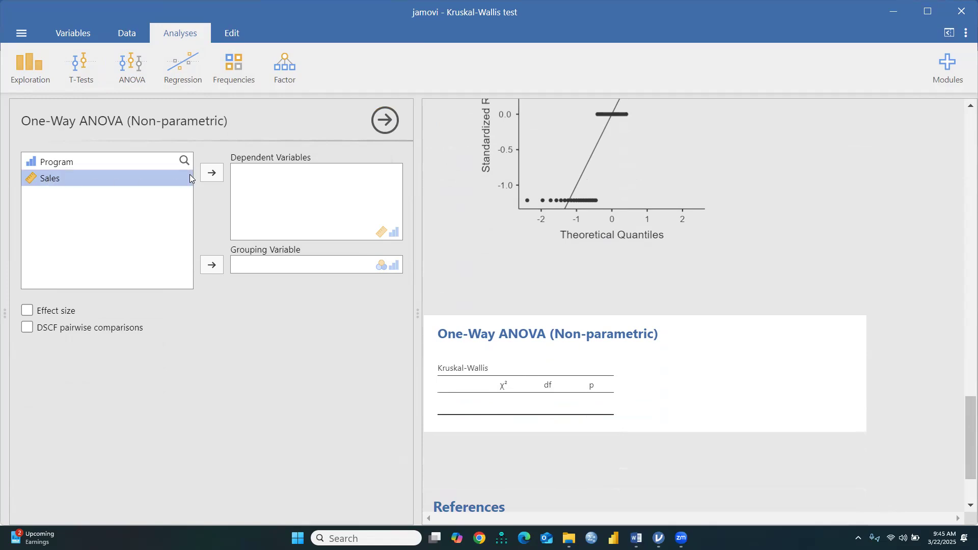
left_click(212, 173)
left_click(116, 167)
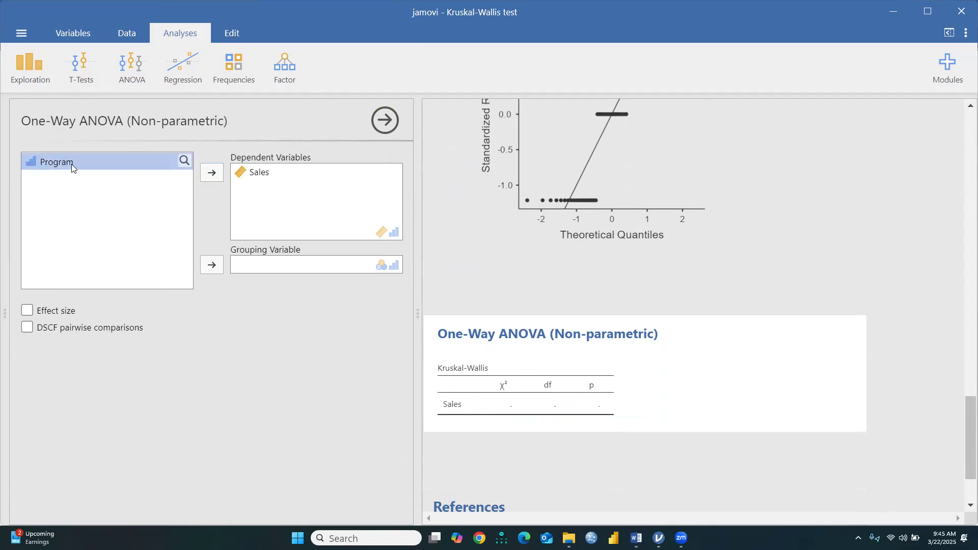
left_click(213, 265)
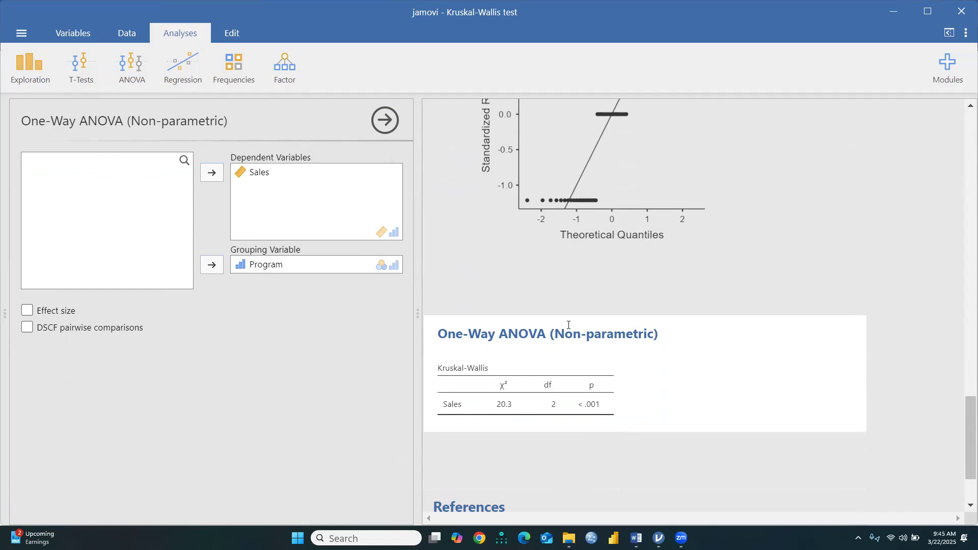
Step: Copy the Kruskal-Wallis results table from the non-parametric One-Way ANOVA output
scroll(568, 325, "down", 2)
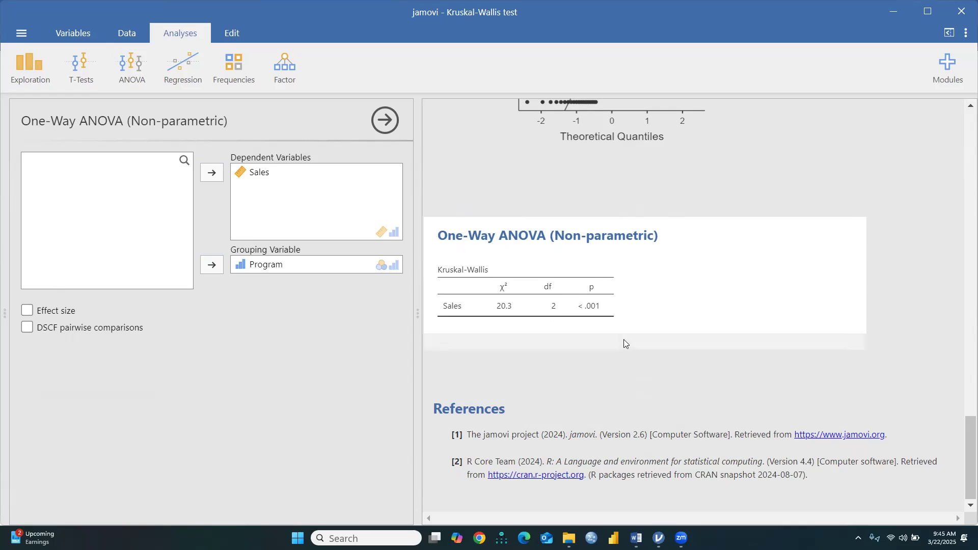
right_click(437, 256)
left_click(597, 299)
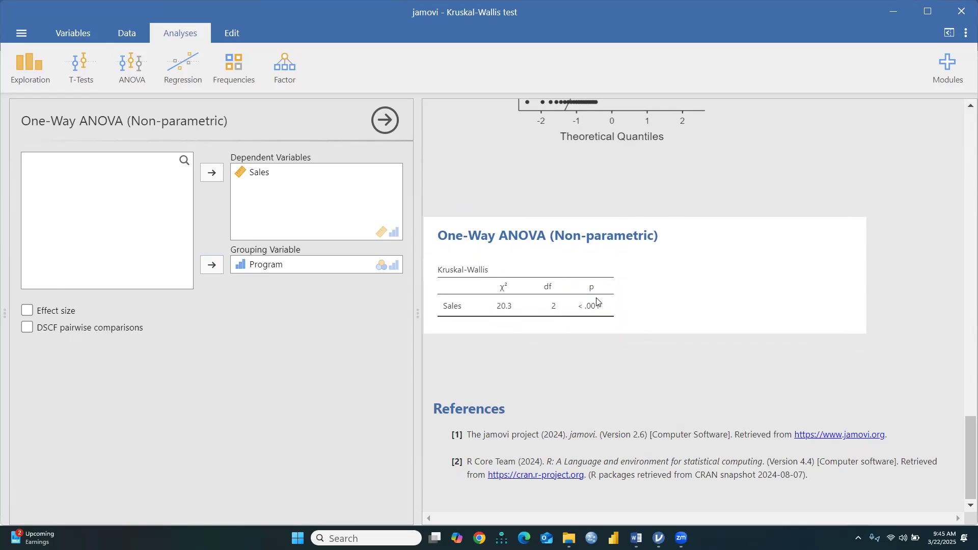
Step: Switch to the Word document Kruskal-Wallis test.docx and paste the copied table between the Test Statistics notes and the Interpretation heading
left_click(637, 539)
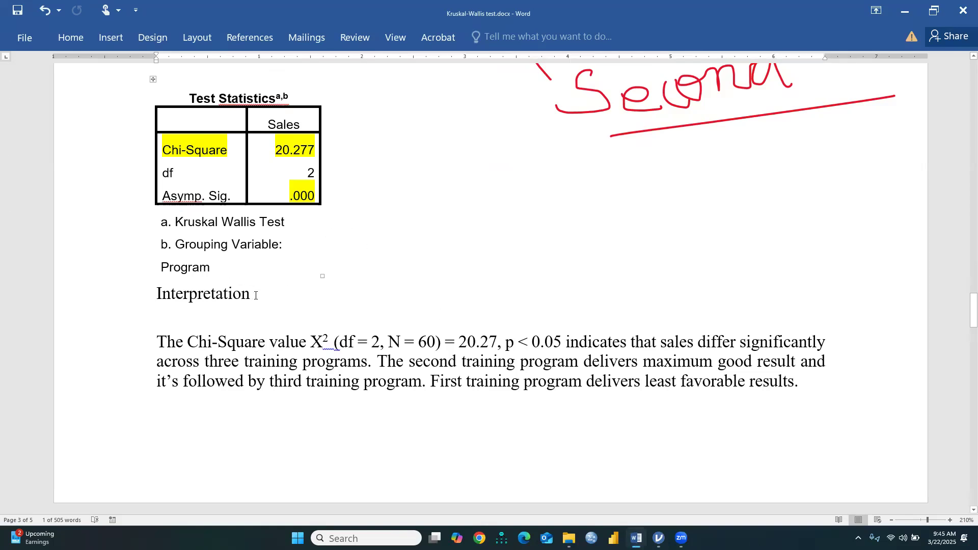
scroll(272, 307, "down", 6)
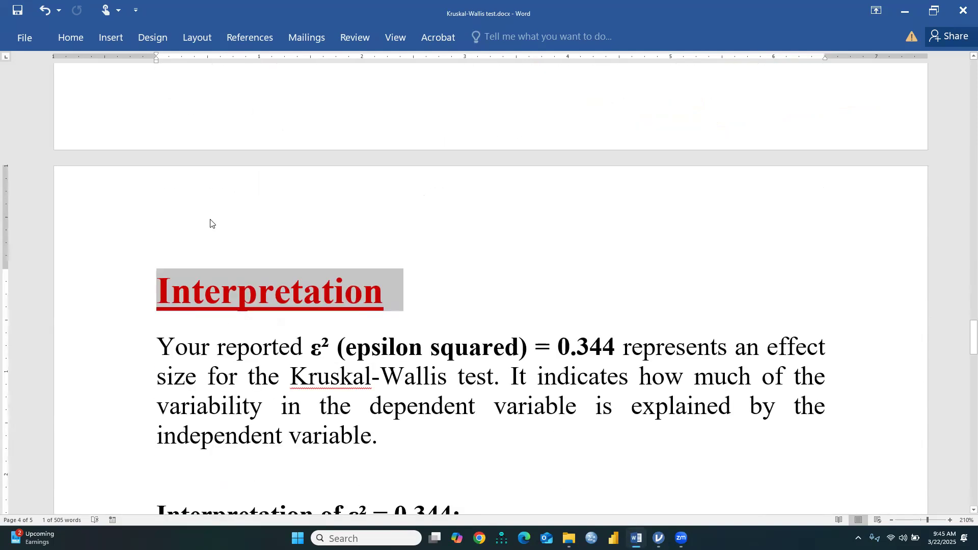
scroll(319, 206, "up", 4)
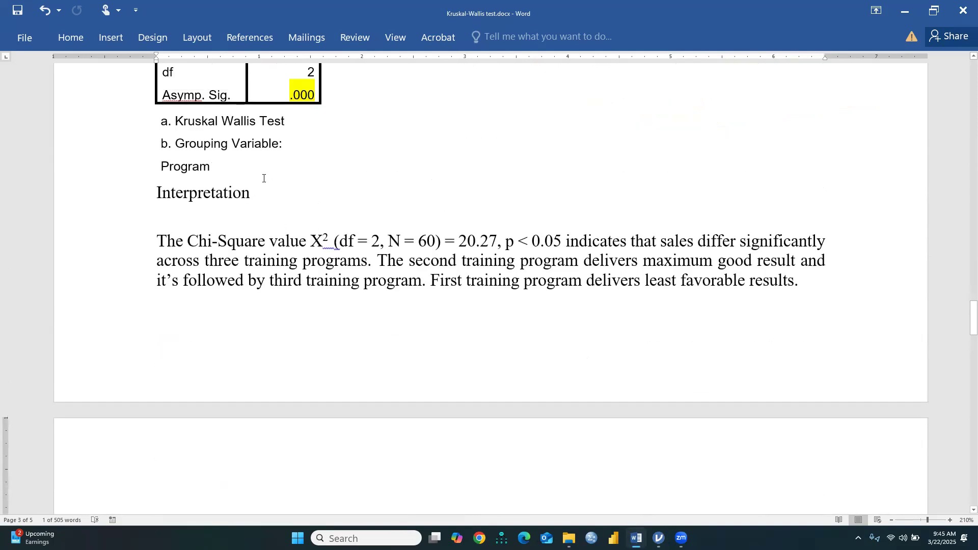
left_click(155, 191)
key("Return")
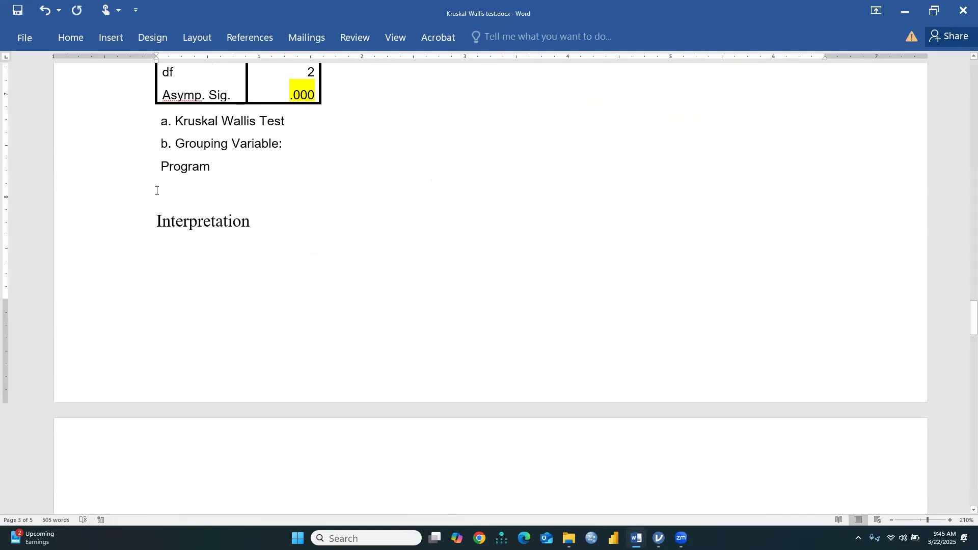
key("Return")
key("Return")
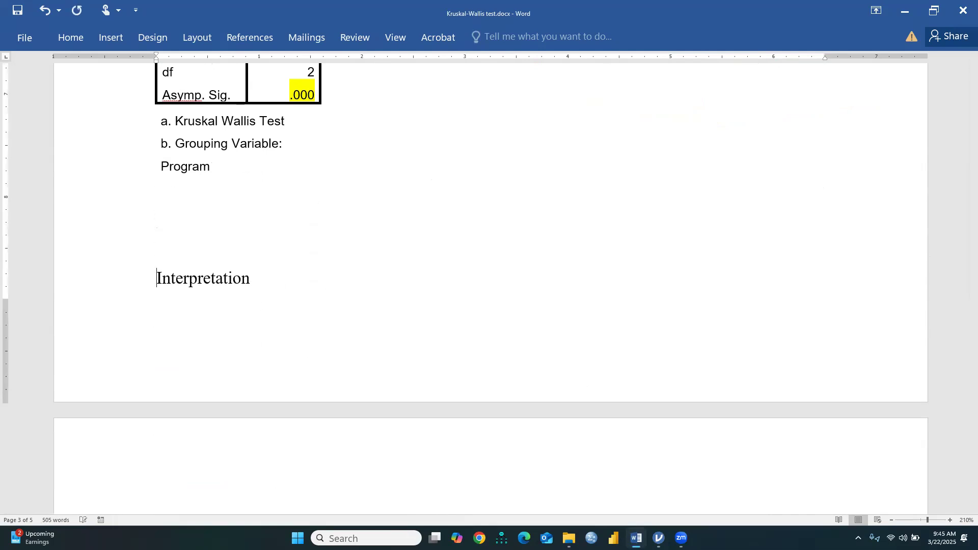
key("ctrl+v")
scroll(284, 206, "down", 2)
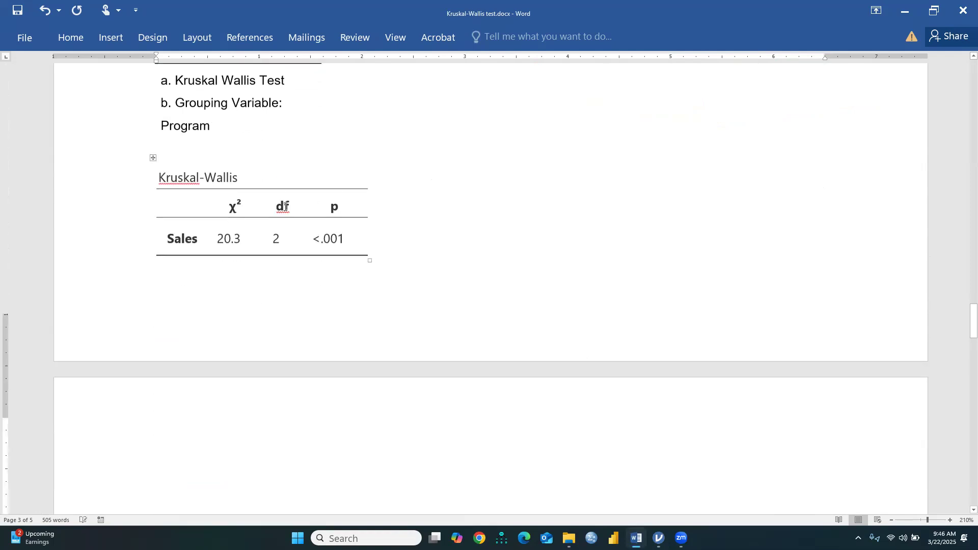
Step: Highlight the Chi-Square, df and Asymp. Sig. rows of the Test Statistics table in yellow
left_click(243, 178)
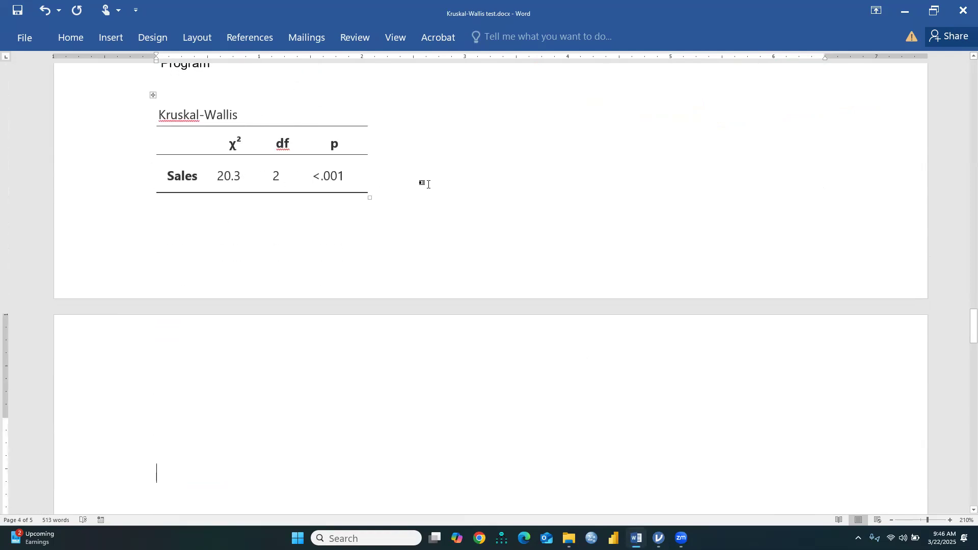
scroll(428, 184, "up", 3)
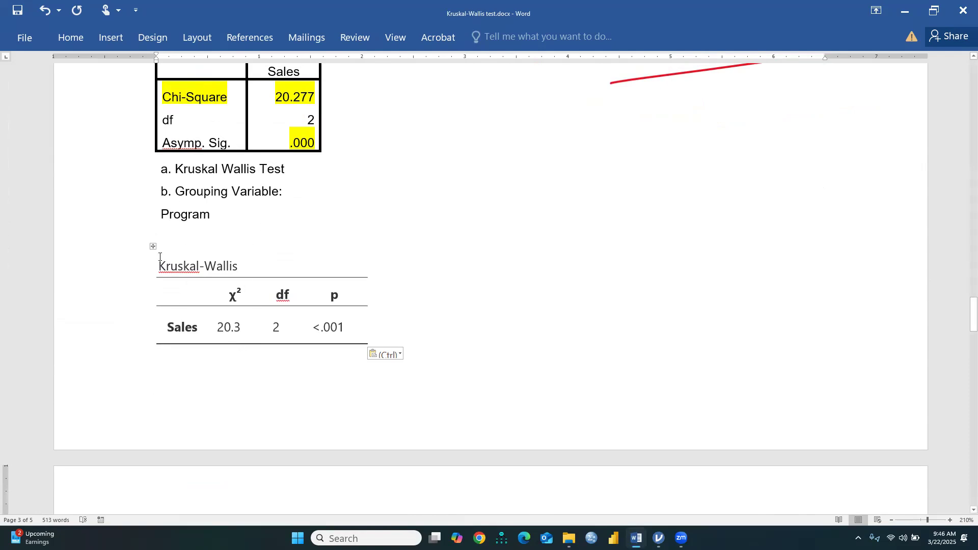
scroll(337, 173, "up", 2)
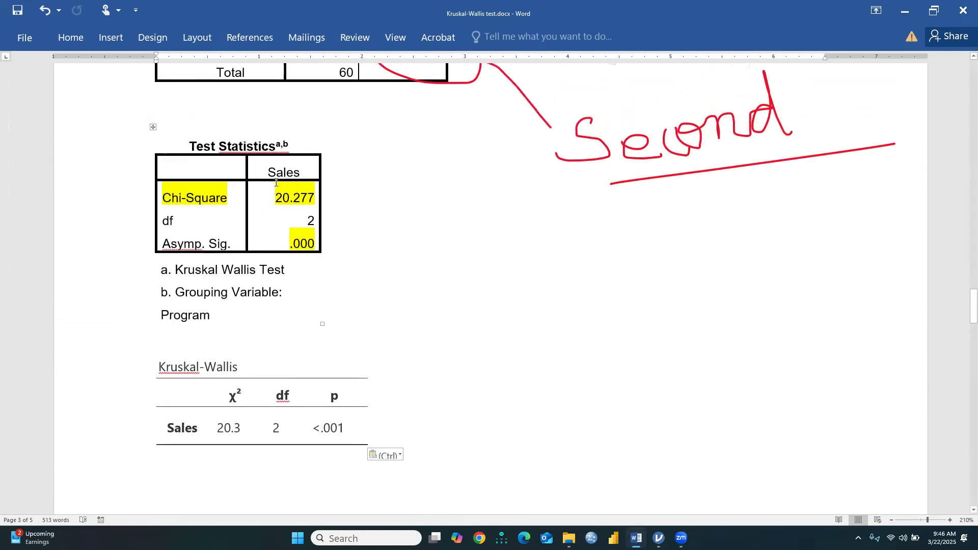
left_click_drag(166, 190, 303, 246)
left_click(70, 37)
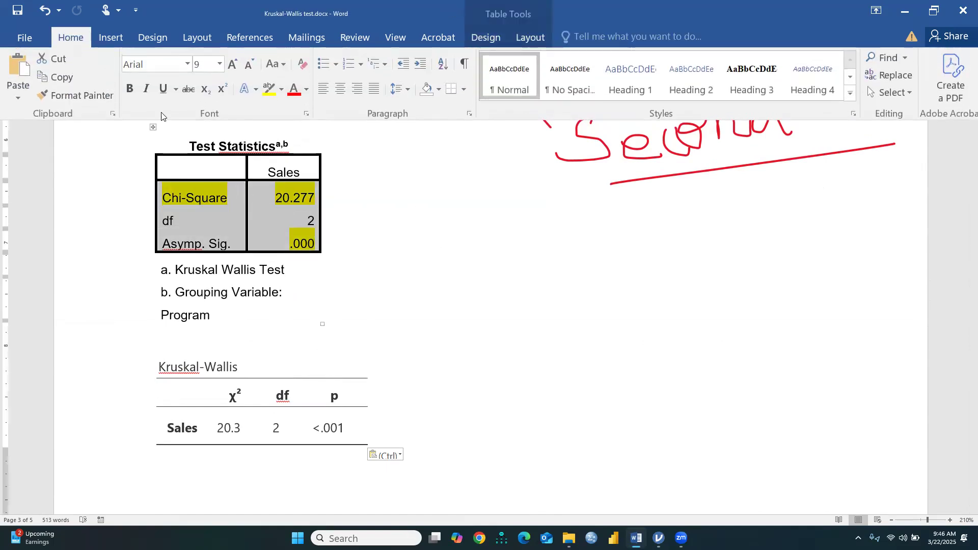
left_click(269, 89)
left_click(386, 232)
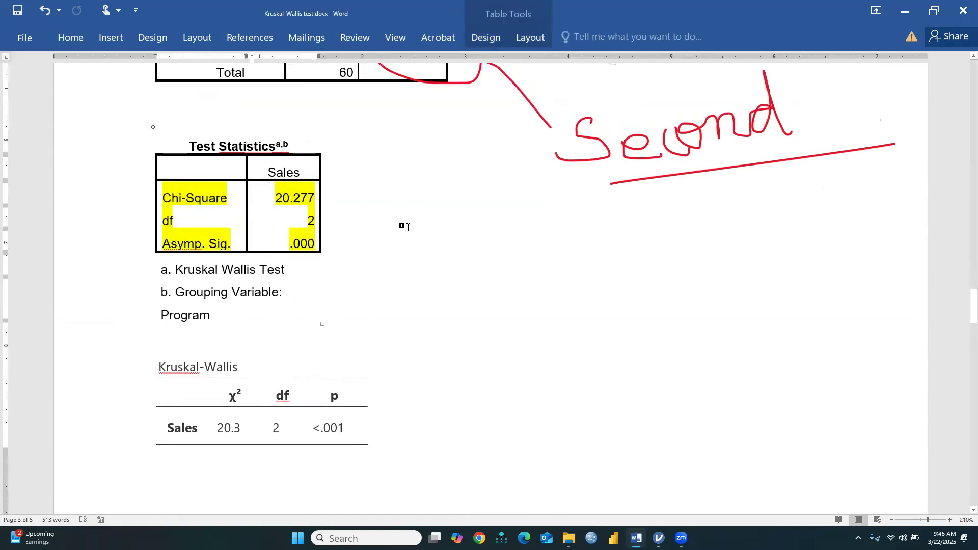
Step: Highlight the header row and the Sales row of the pasted Kruskal-Wallis table in yellow
scroll(216, 249, "down", 3)
left_click_drag(190, 242, 368, 285)
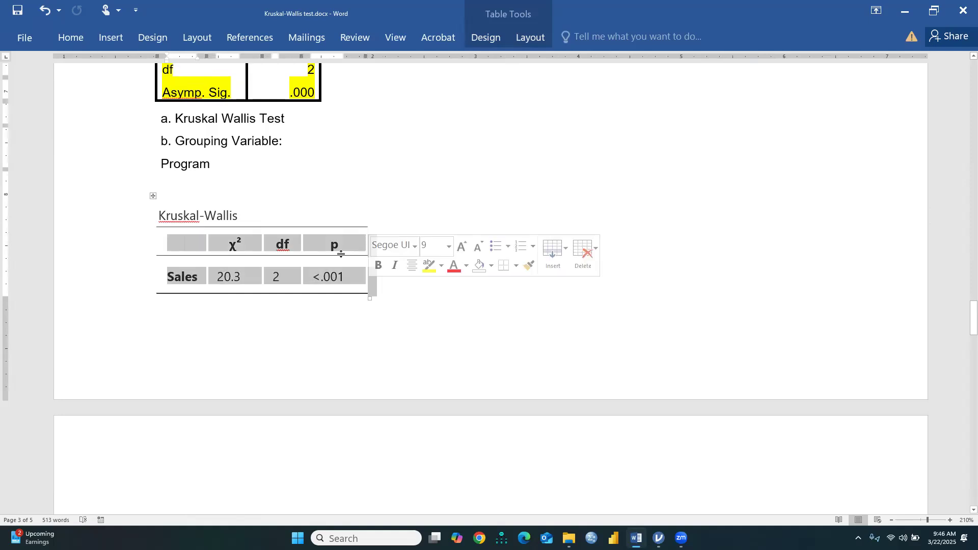
left_click(72, 39)
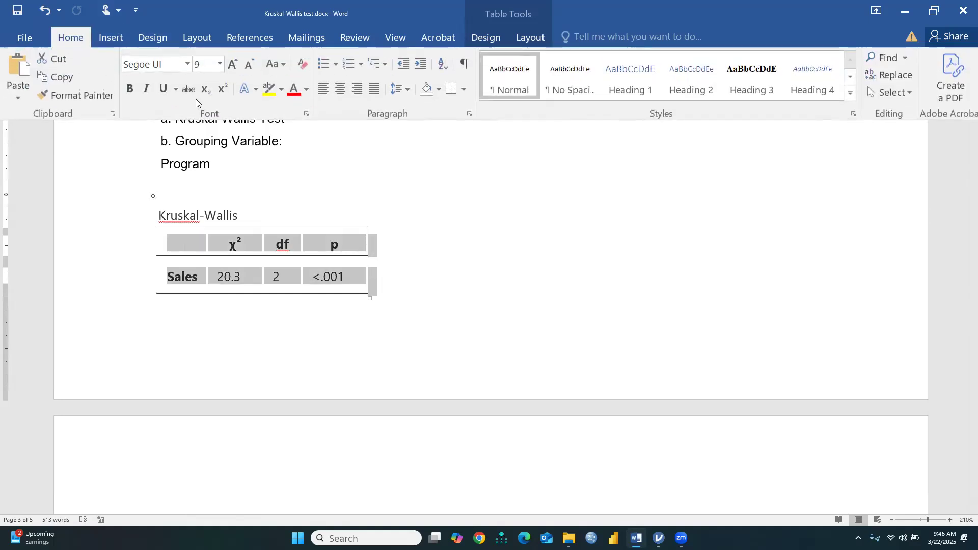
left_click(270, 91)
left_click(462, 223)
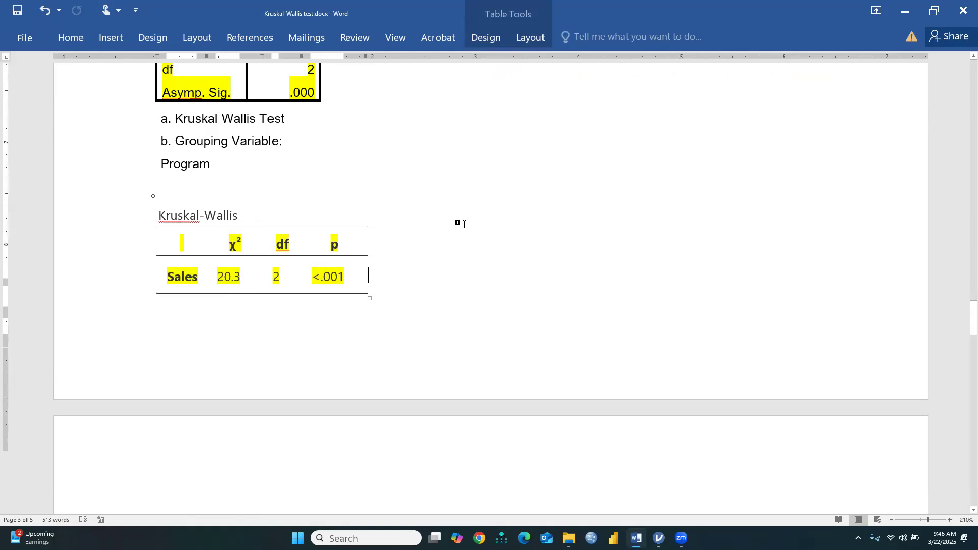
Step: Delete the empty lines above the plain Interpretation heading that follows the Kruskal-Wallis table
scroll(458, 221, "up", 3)
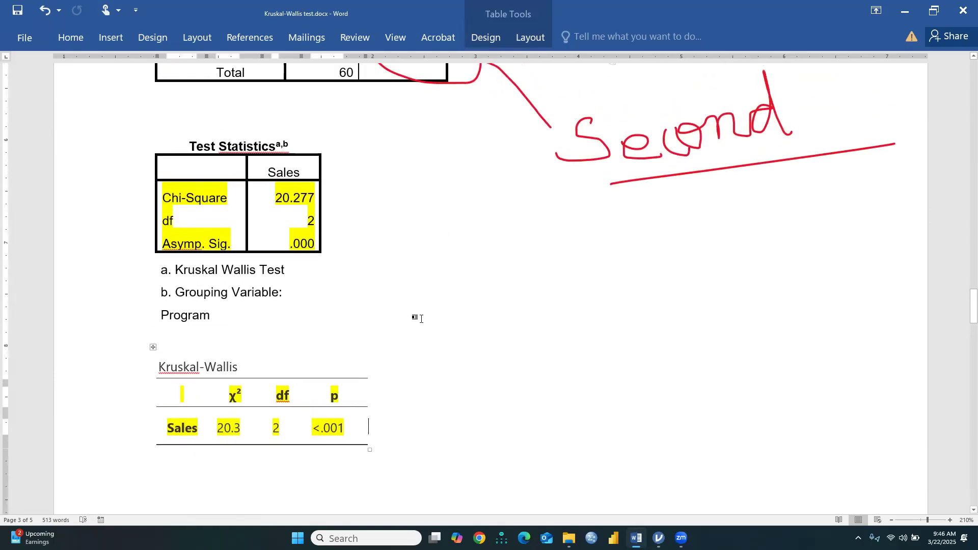
scroll(423, 317, "down", 10)
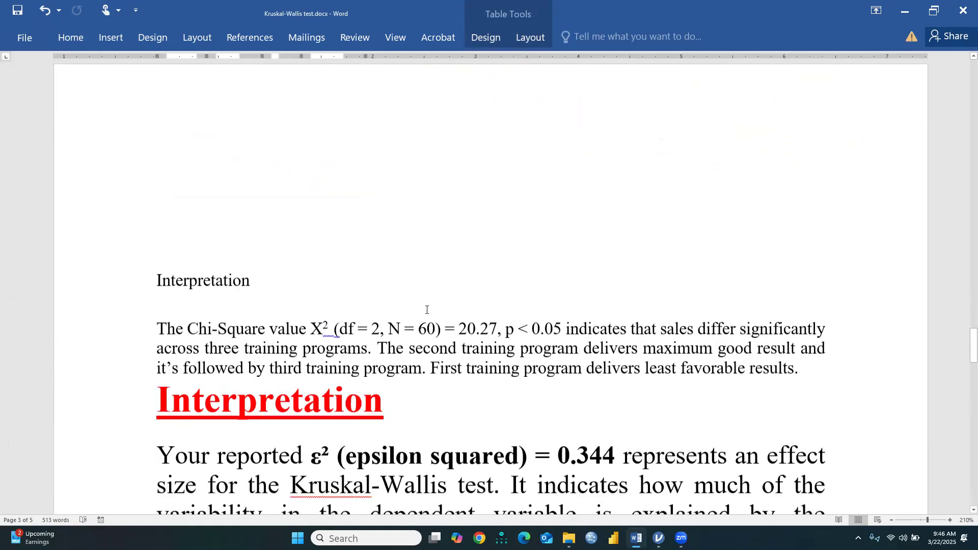
scroll(356, 300, "up", 3)
scroll(335, 299, "down", 1)
left_click(436, 219)
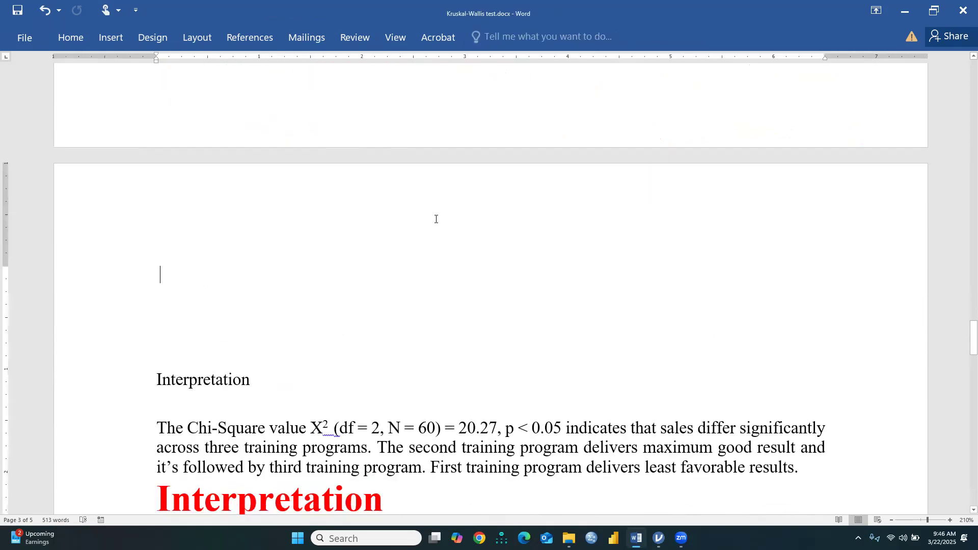
key("Delete")
key("Delete")
key("Delete")
key("Delete")
key("Delete")
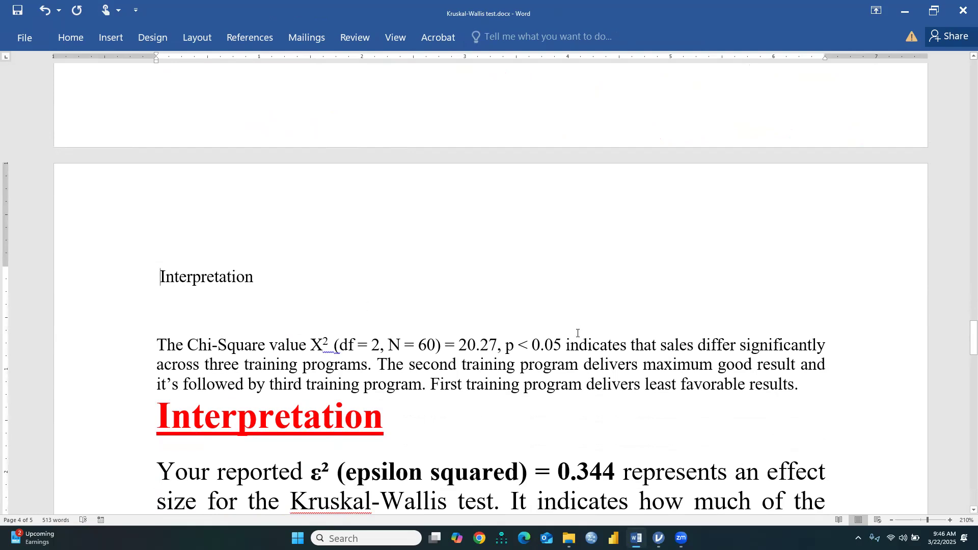
Step: Switch to jamovi and add the effect size and DSCF pairwise comparisons to the non-parametric One-Way ANOVA
scroll(577, 333, "up", 15)
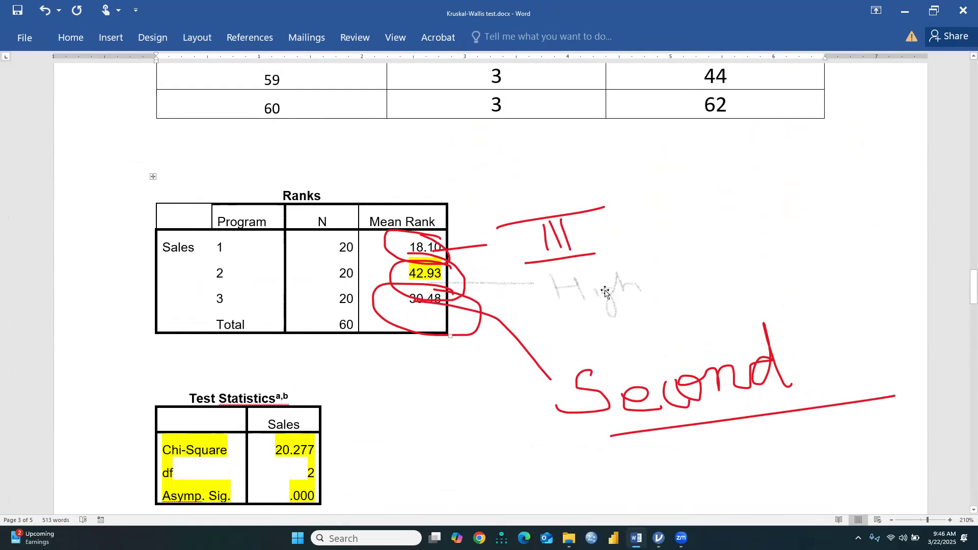
scroll(541, 328, "down", 10)
scroll(513, 296, "down", 6)
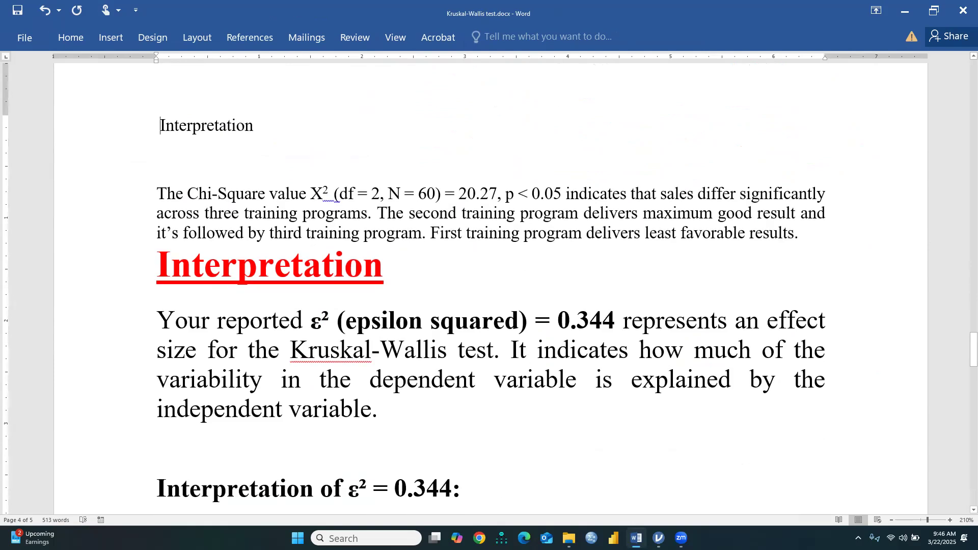
left_click(659, 538)
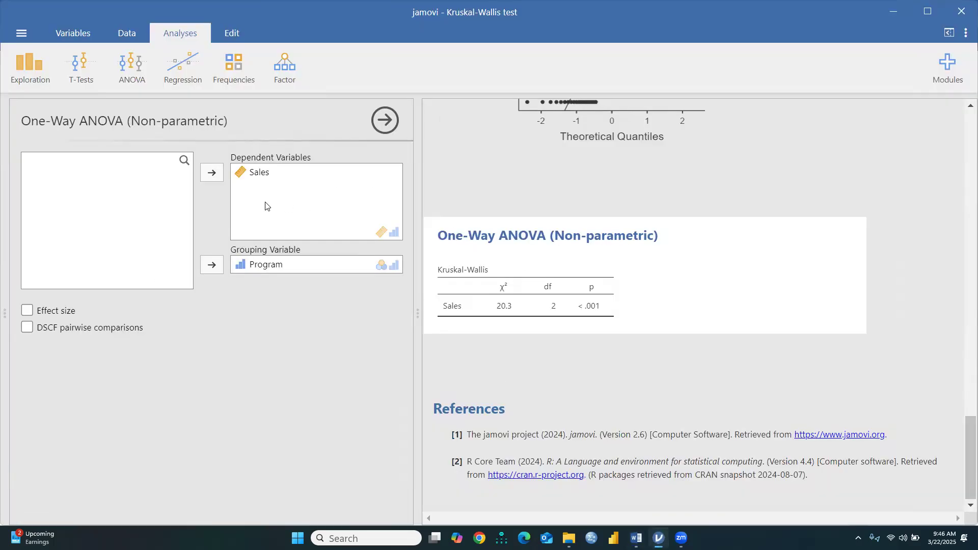
left_click(37, 312)
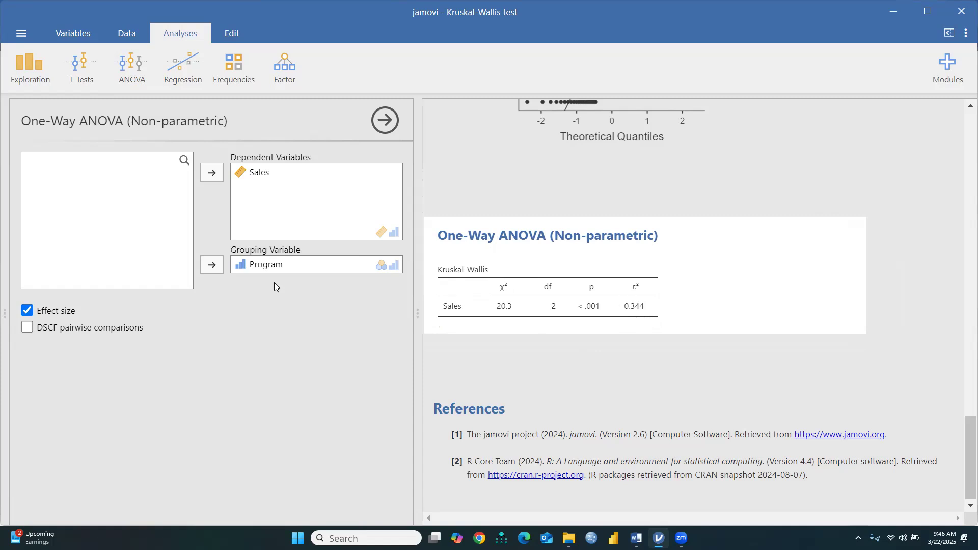
left_click(29, 328)
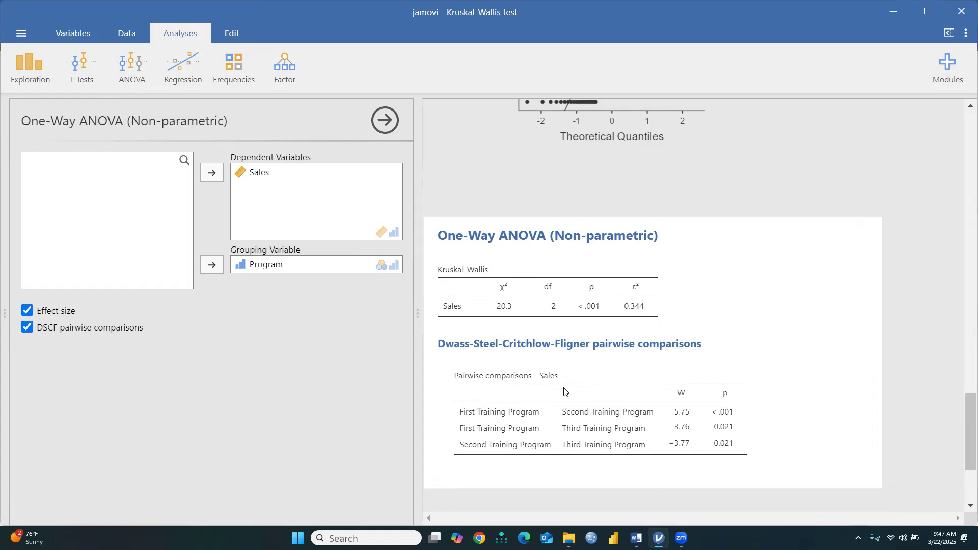
scroll(732, 379, "down", 3)
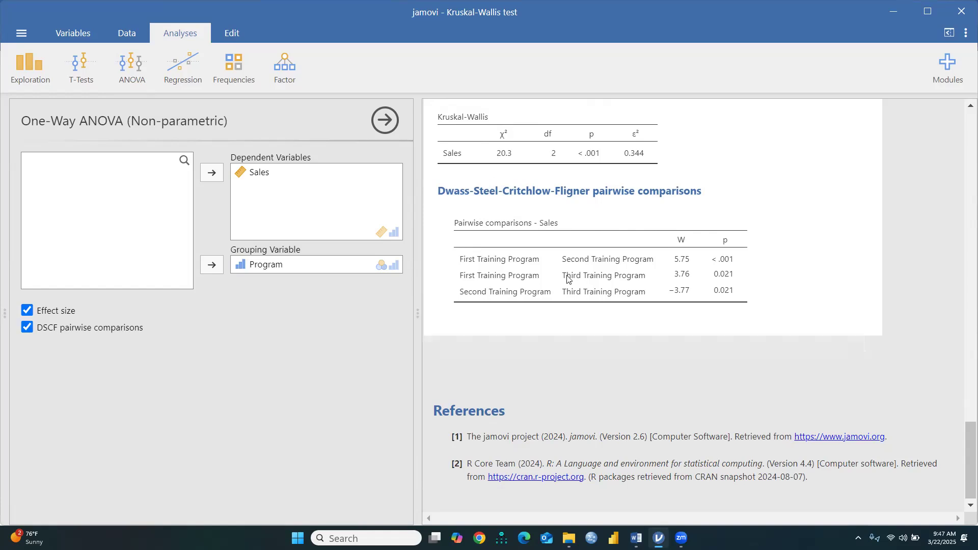
Step: Switch to the Word document and colour "reported ε² (epsilon squared) = 0.344" red under the red Interpretation heading
left_click(636, 538)
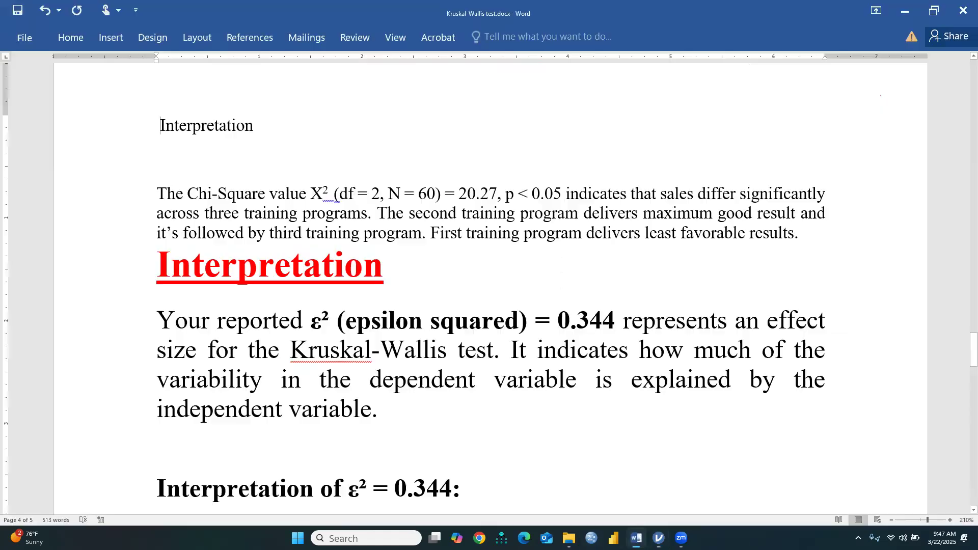
scroll(358, 215, "down", 3)
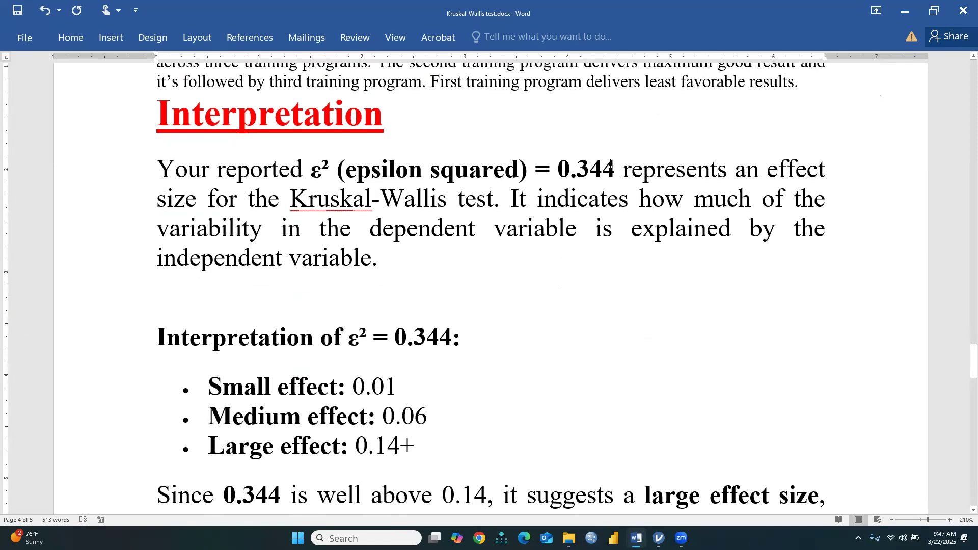
left_click_drag(619, 167, 217, 170)
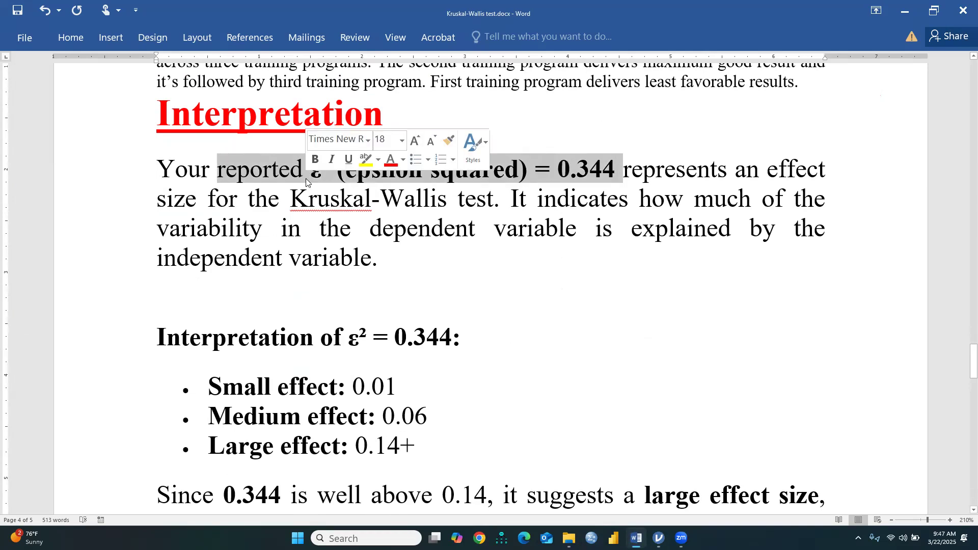
left_click(71, 37)
left_click(294, 88)
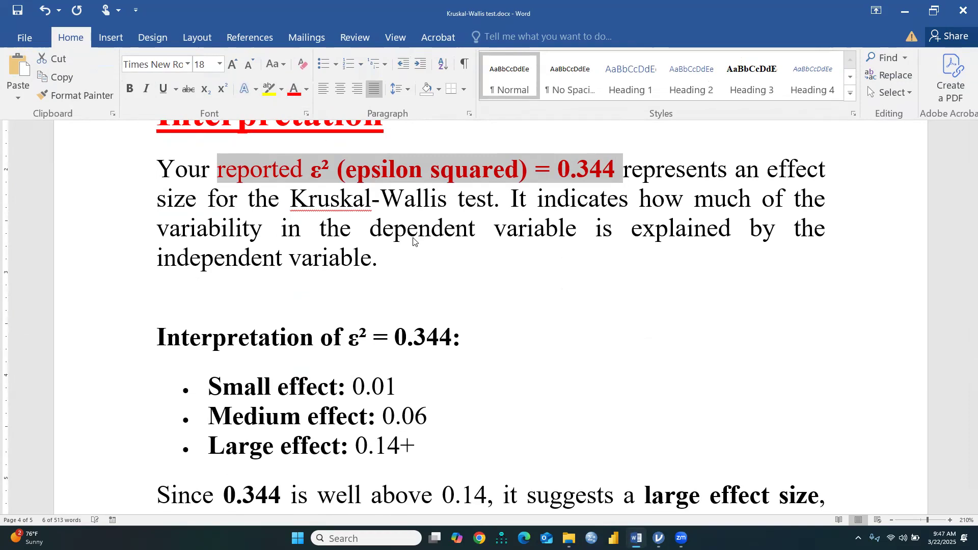